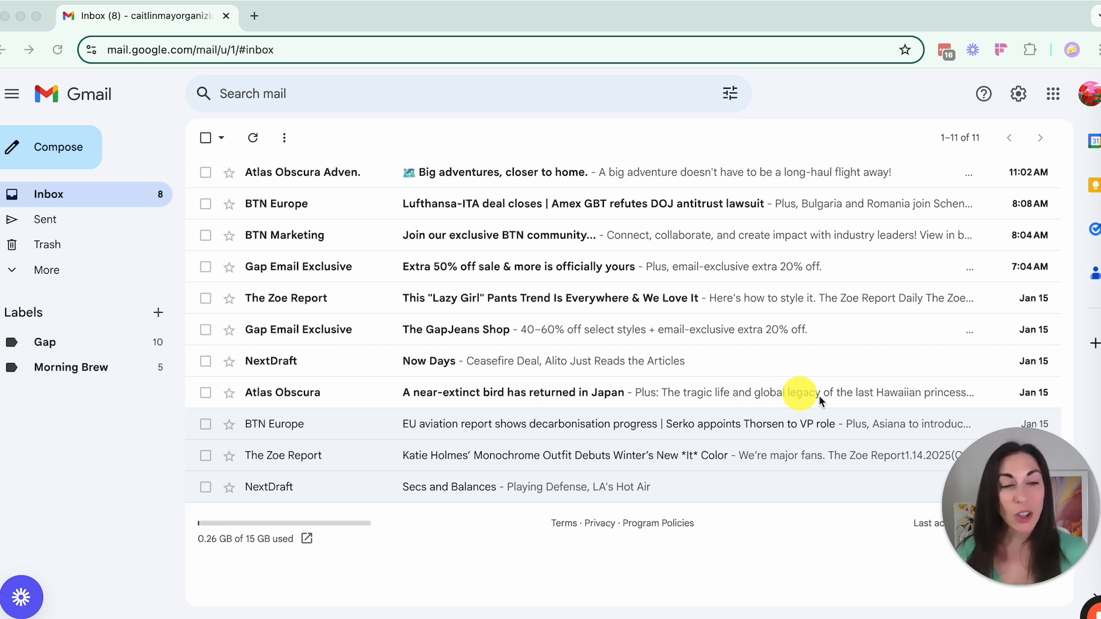
Switch from the Gmail inbox to Google Calendar.
left_click(1053, 94)
left_click(1053, 94)
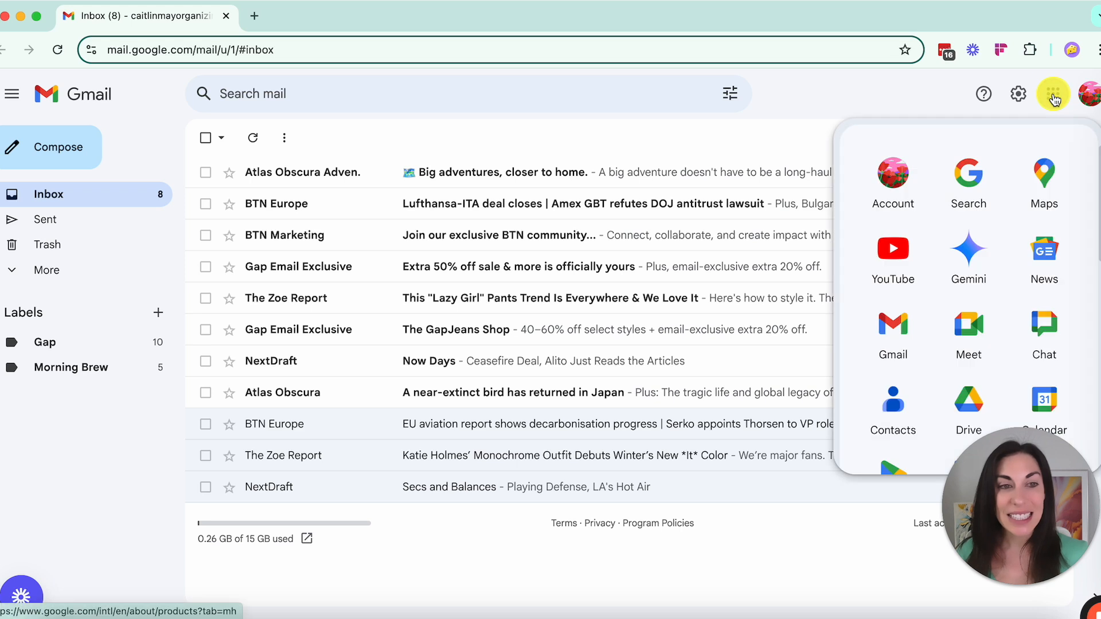
left_click(1046, 405)
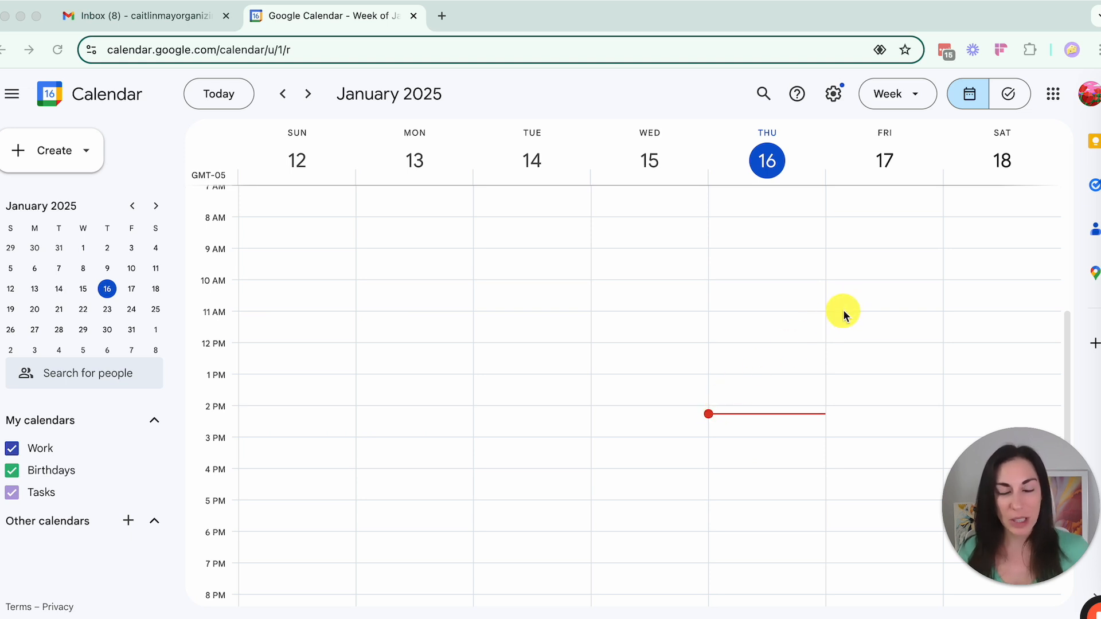
View the calendar in the Day, Month and Year layouts in turn.
left_click(914, 97)
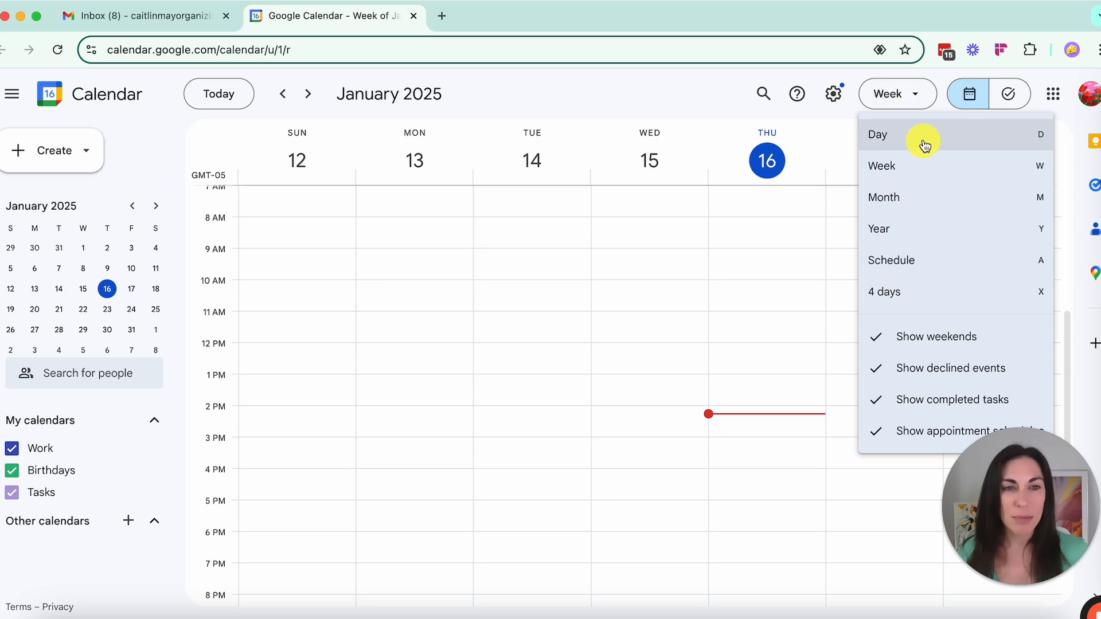
left_click(922, 136)
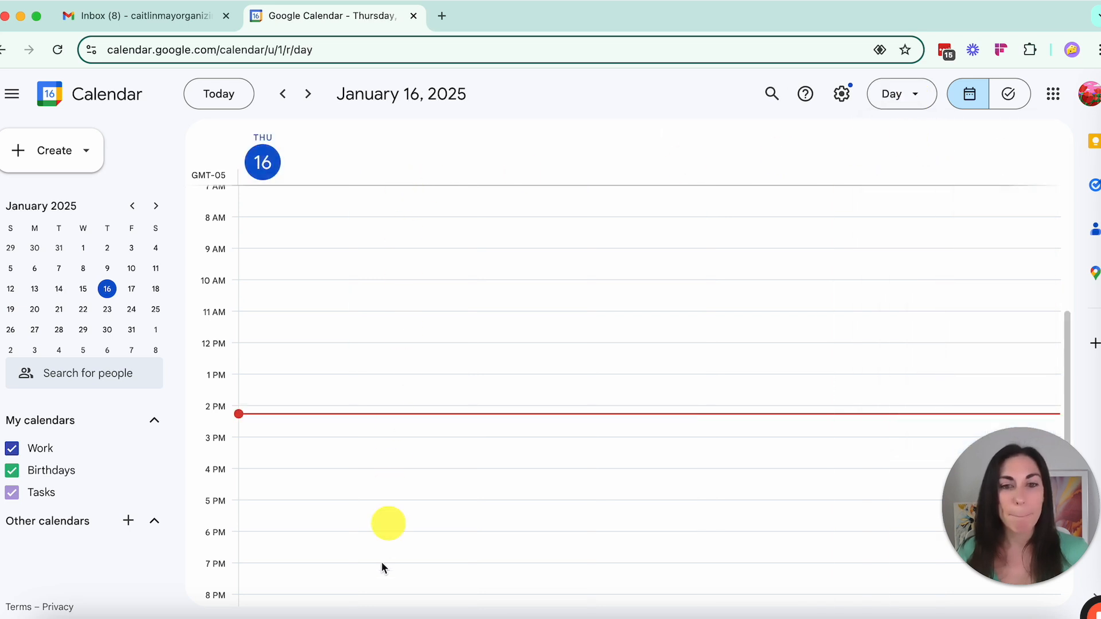
left_click(904, 94)
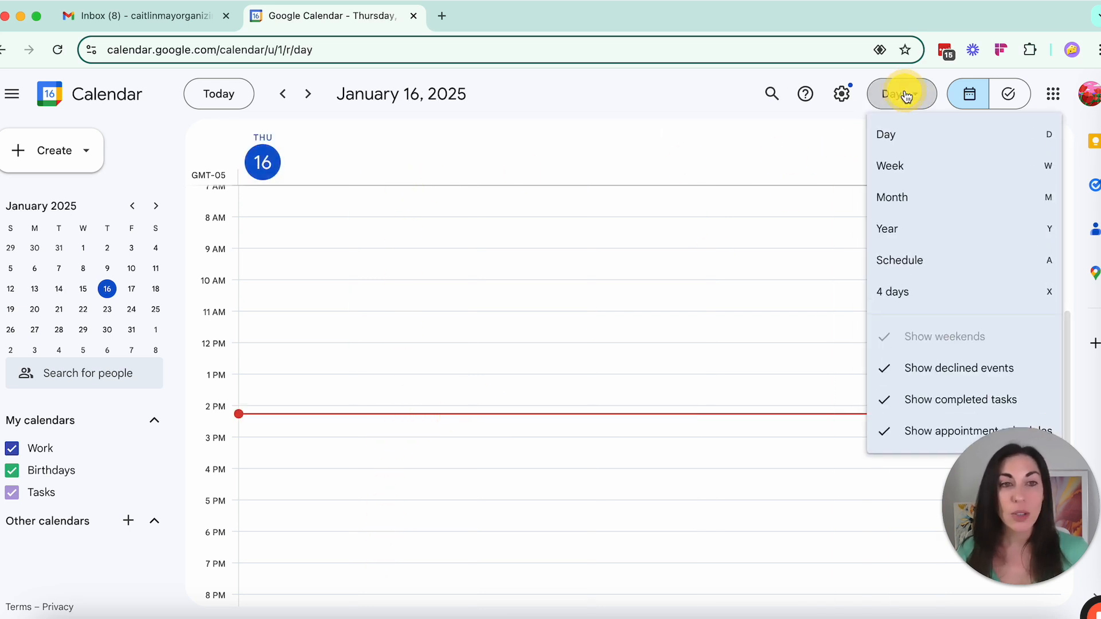
left_click(905, 198)
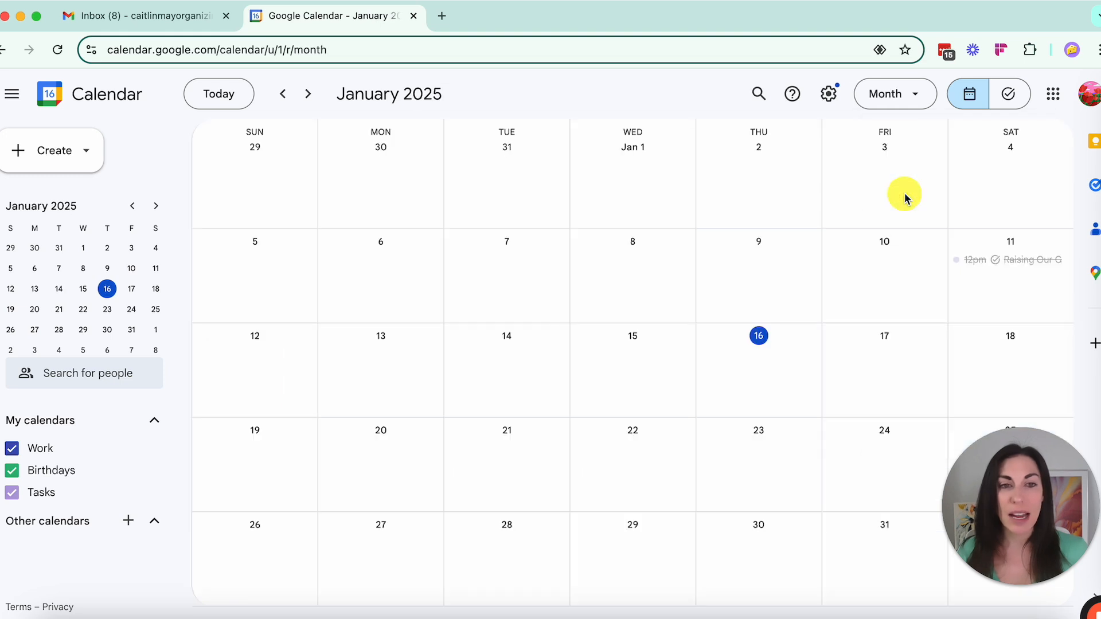
left_click(913, 98)
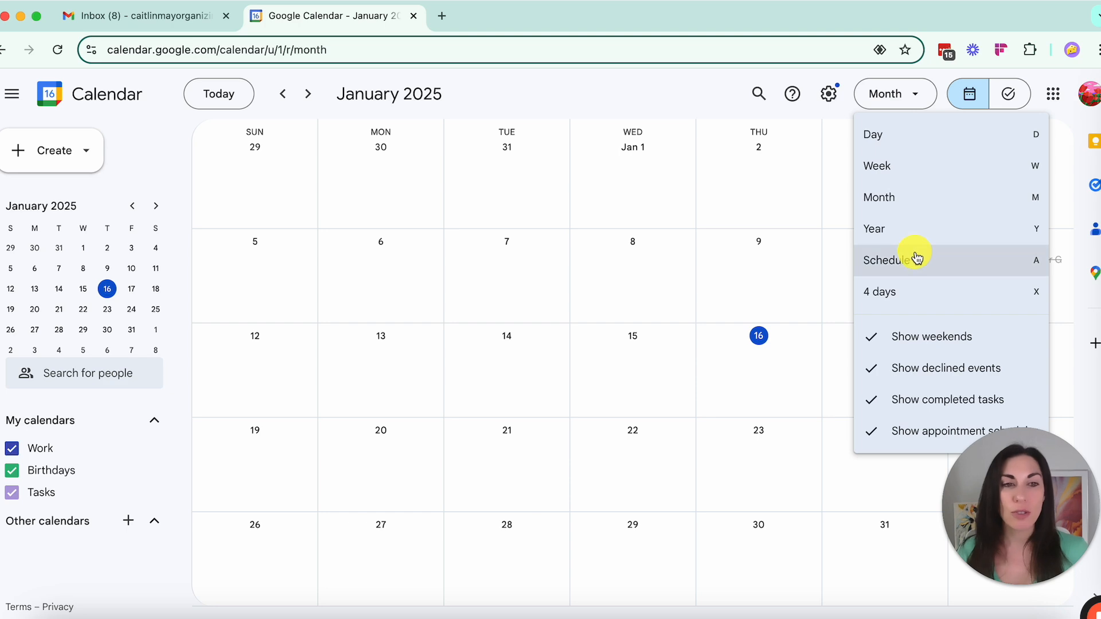
left_click(913, 232)
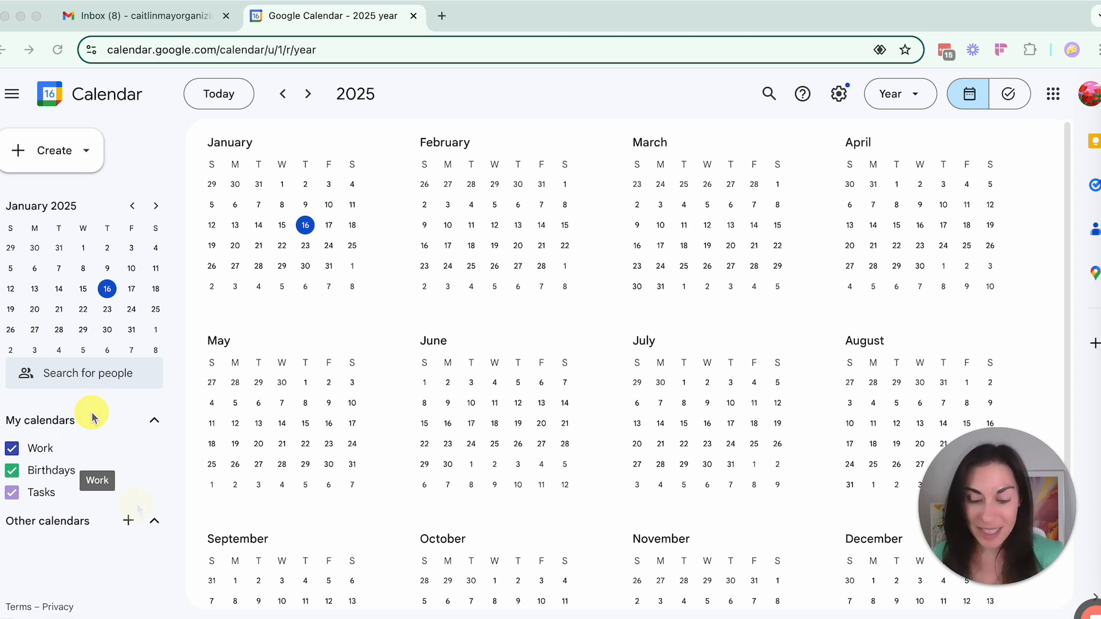
Create a new calendar named with the family member's first name and set its color to red.
left_click(129, 523)
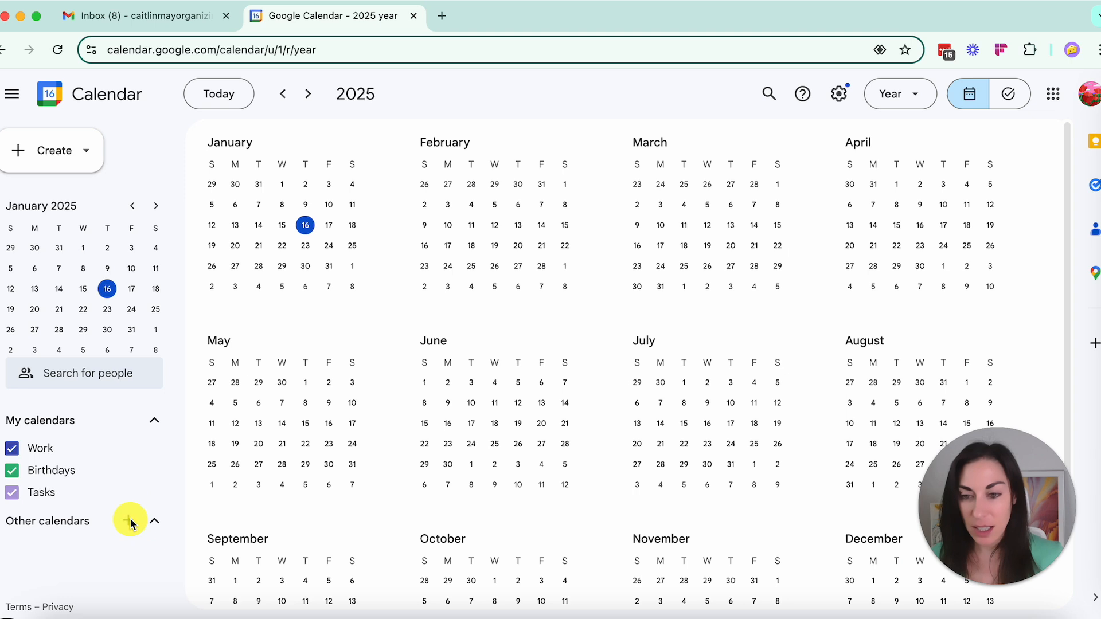
left_click(130, 523)
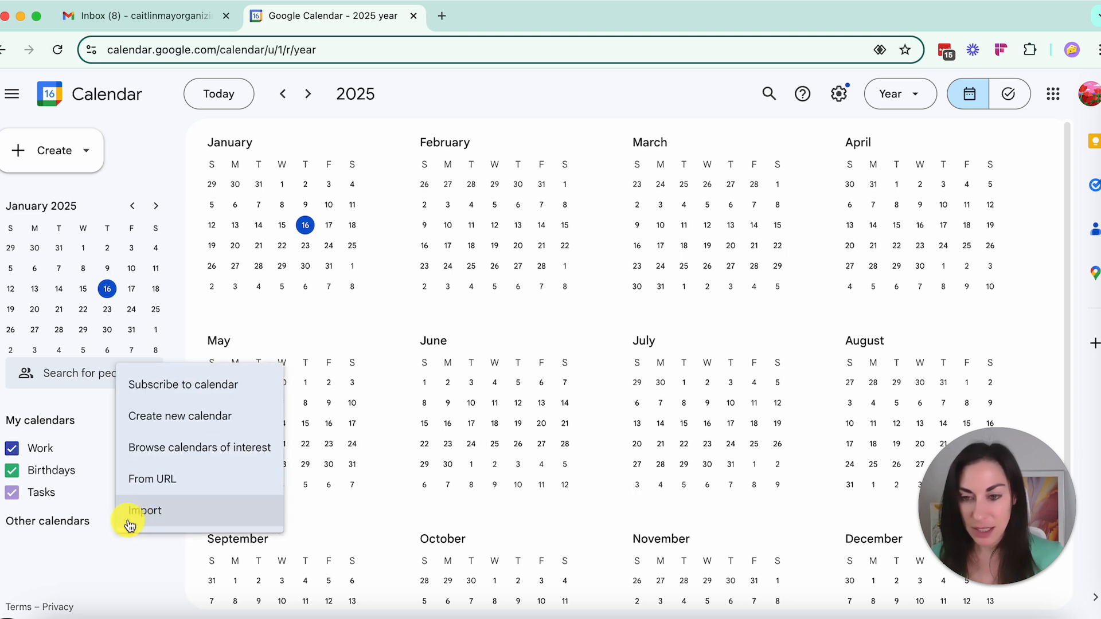
left_click(204, 425)
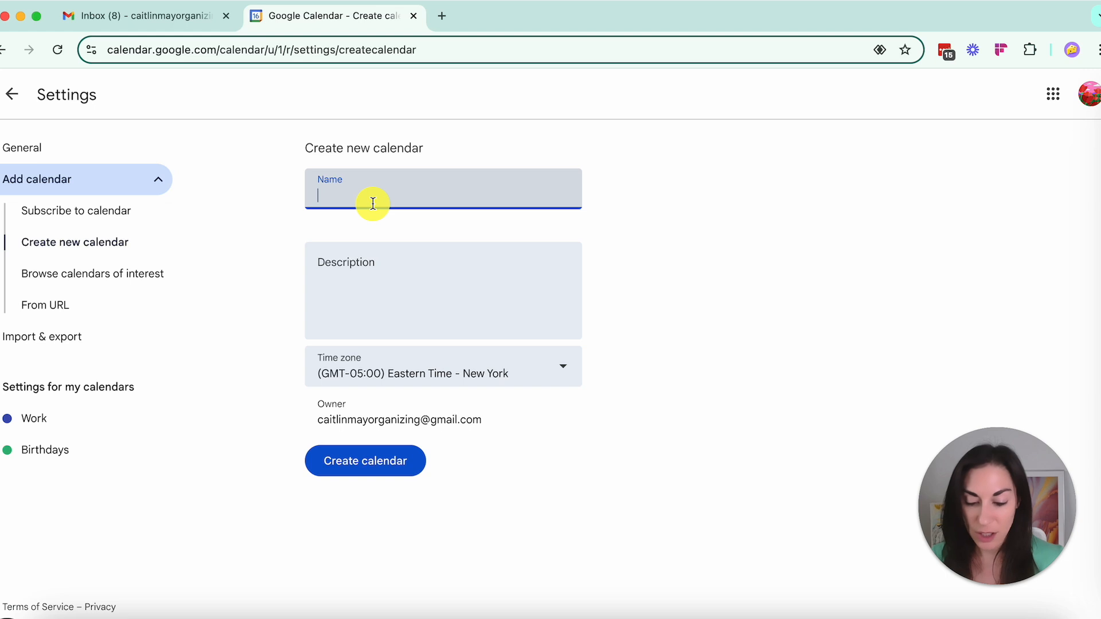
type("Julie")
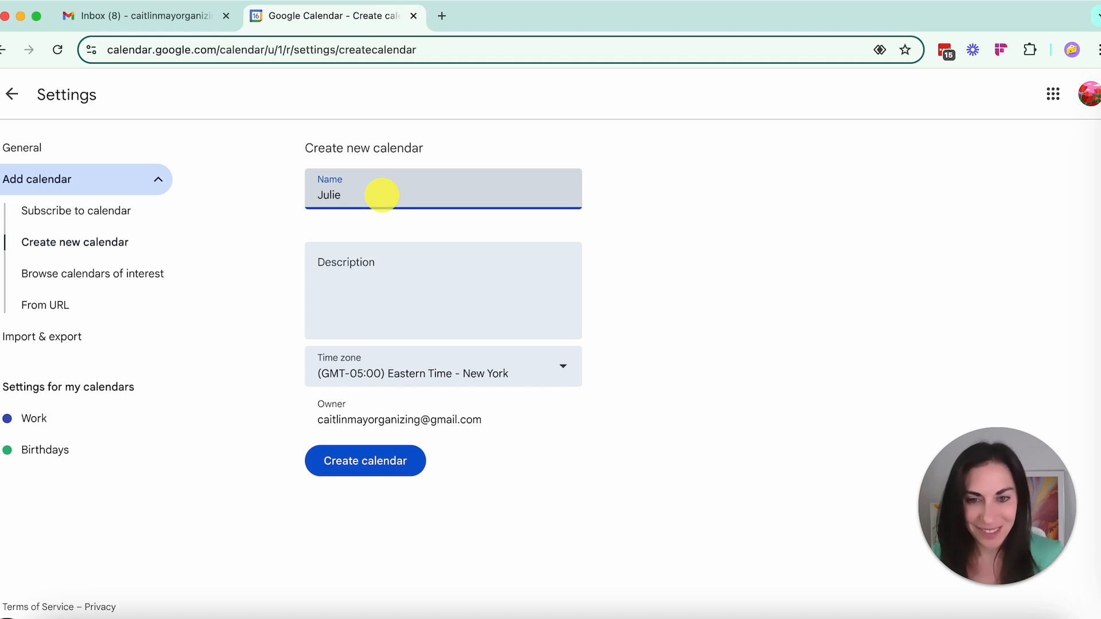
left_click(361, 465)
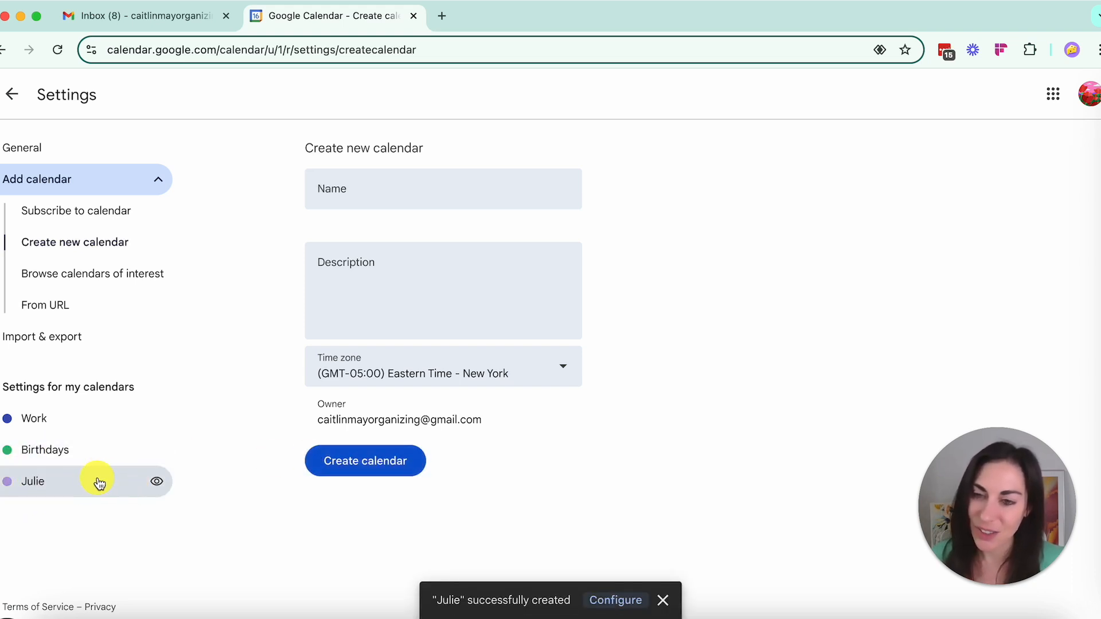
left_click(12, 96)
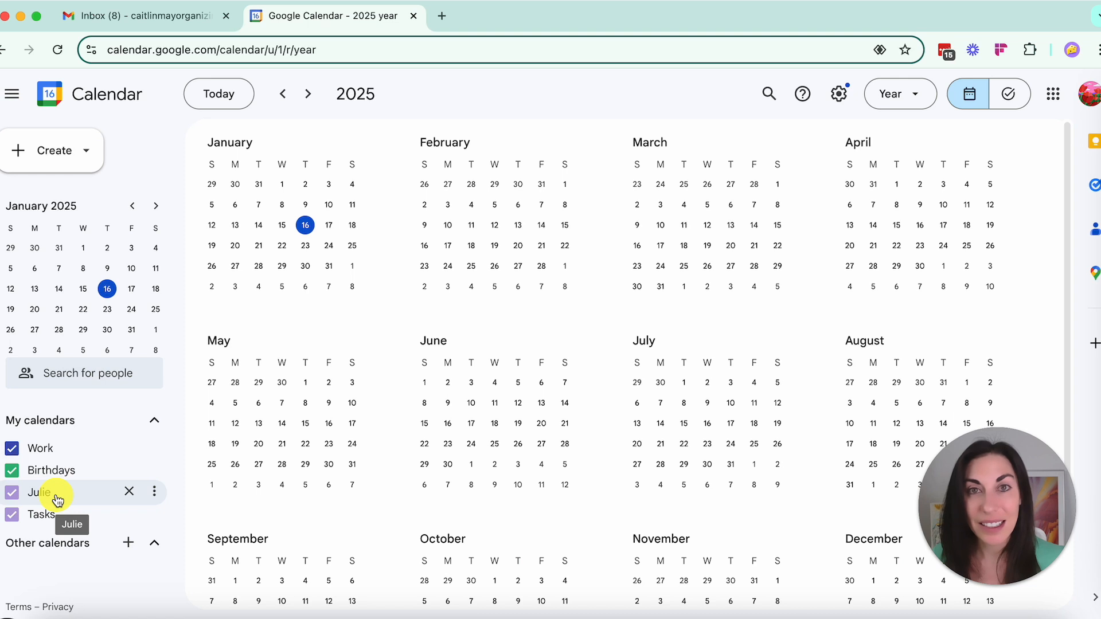
left_click(154, 492)
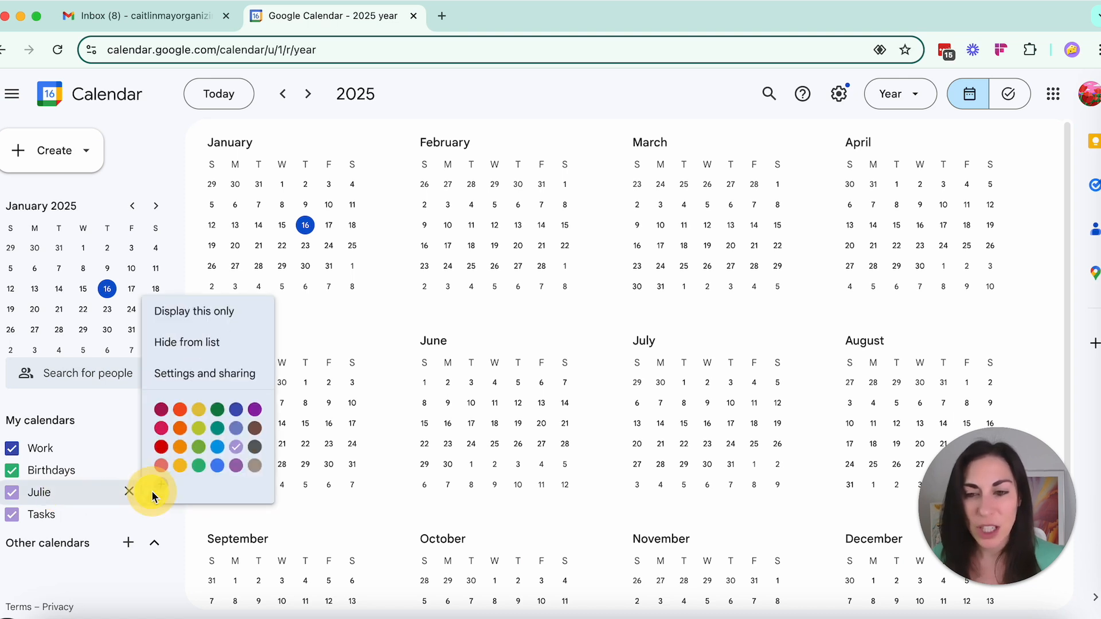
left_click(162, 446)
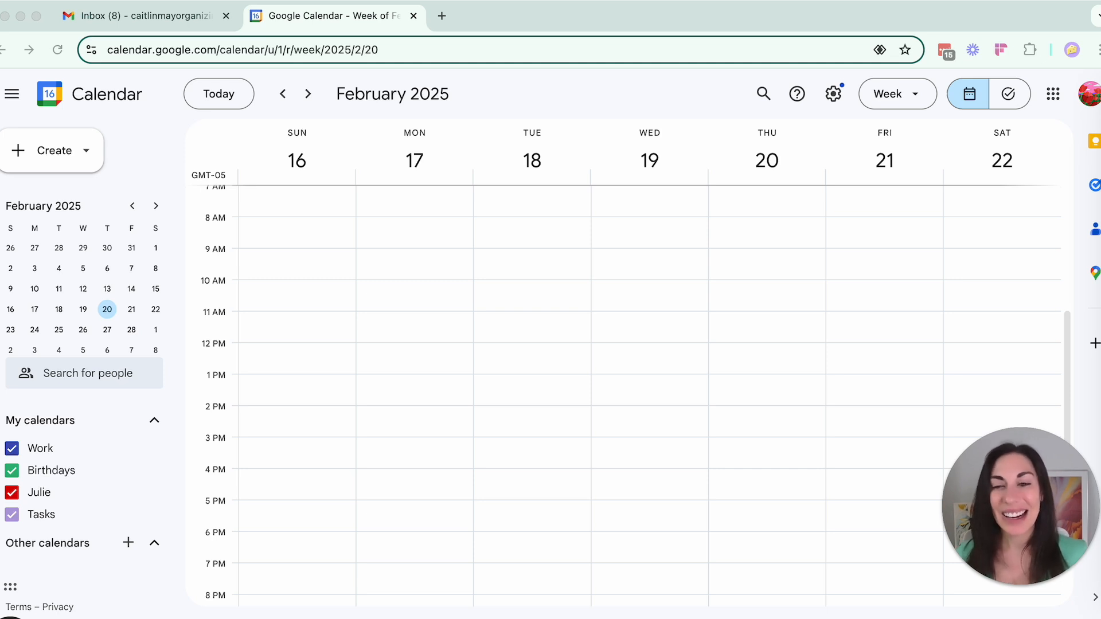
Create another new calendar named "Travel".
left_click(128, 545)
left_click(182, 440)
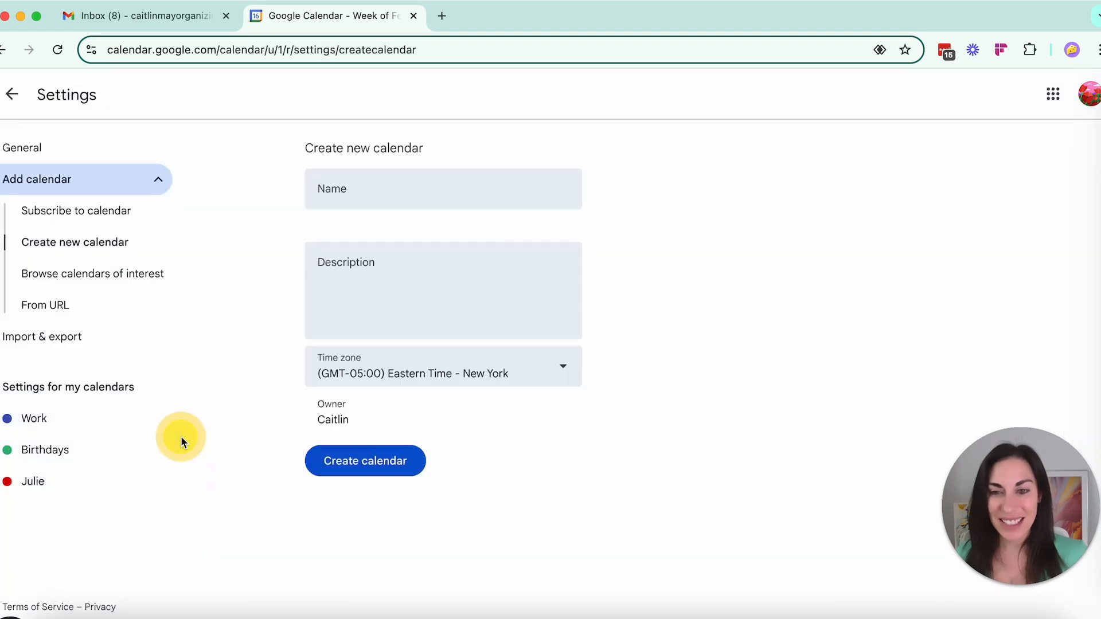
type("Travel")
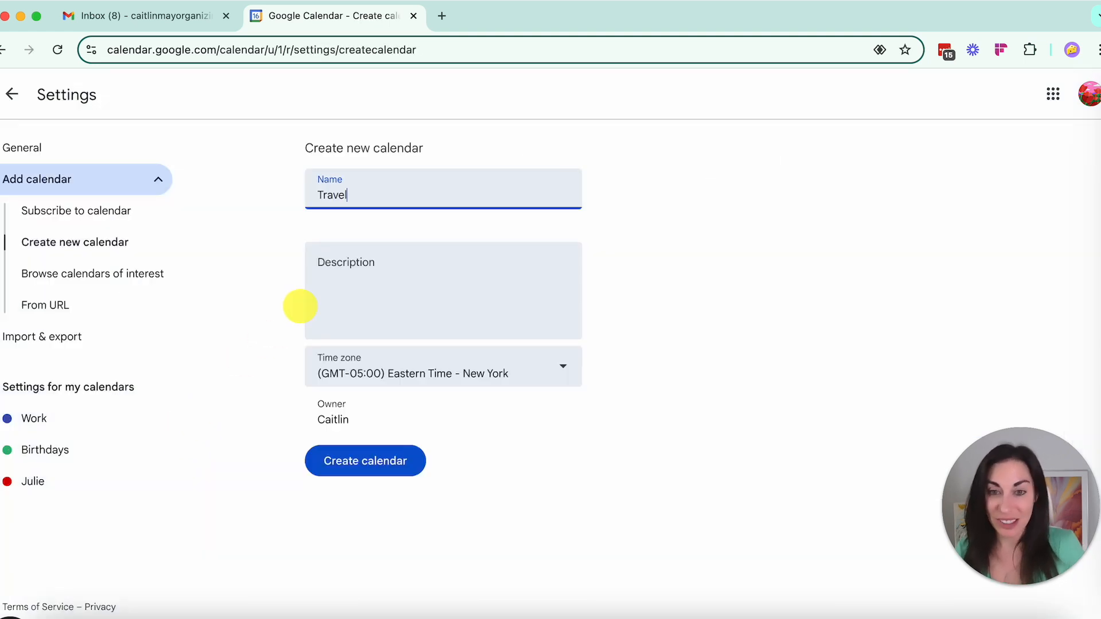
left_click(356, 467)
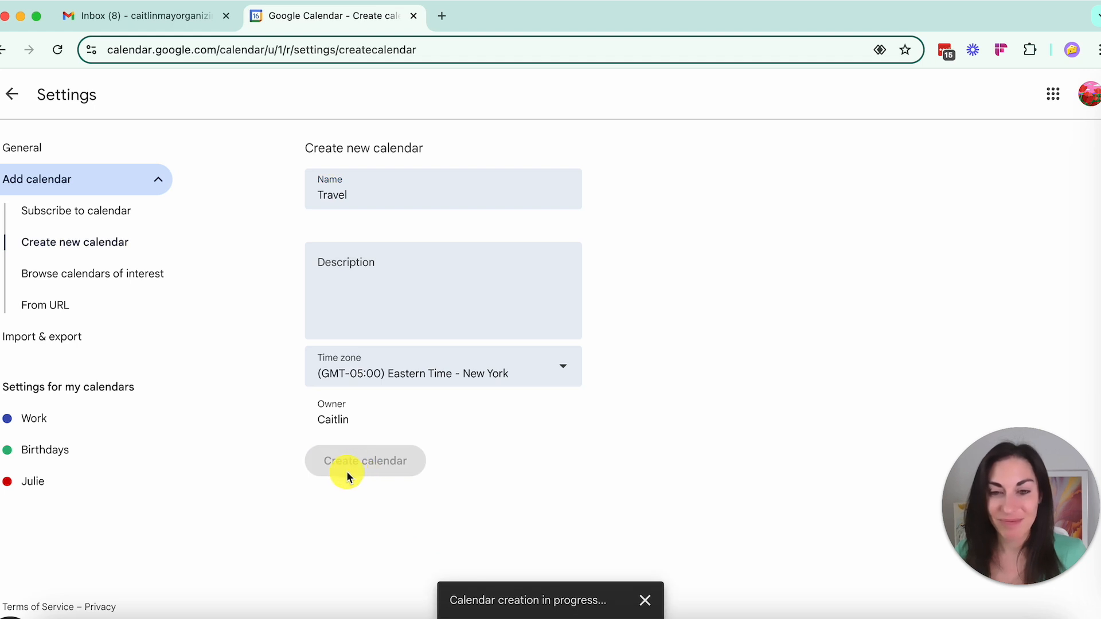
Create a new calendar named "Personal" and return to the calendar view.
left_click(371, 194)
type("Personal")
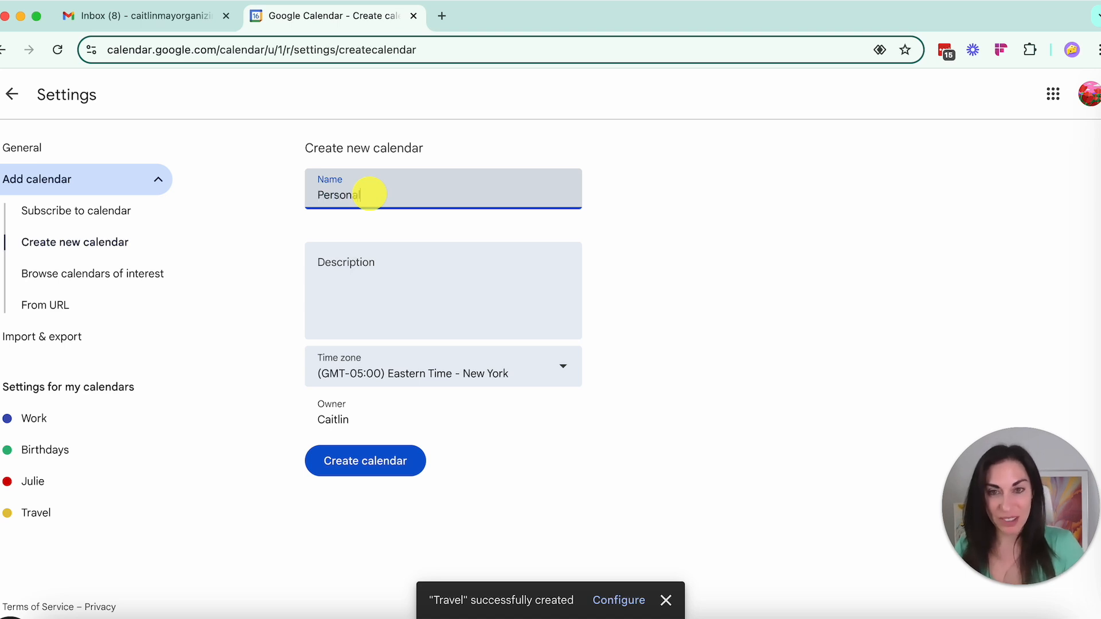
left_click(370, 463)
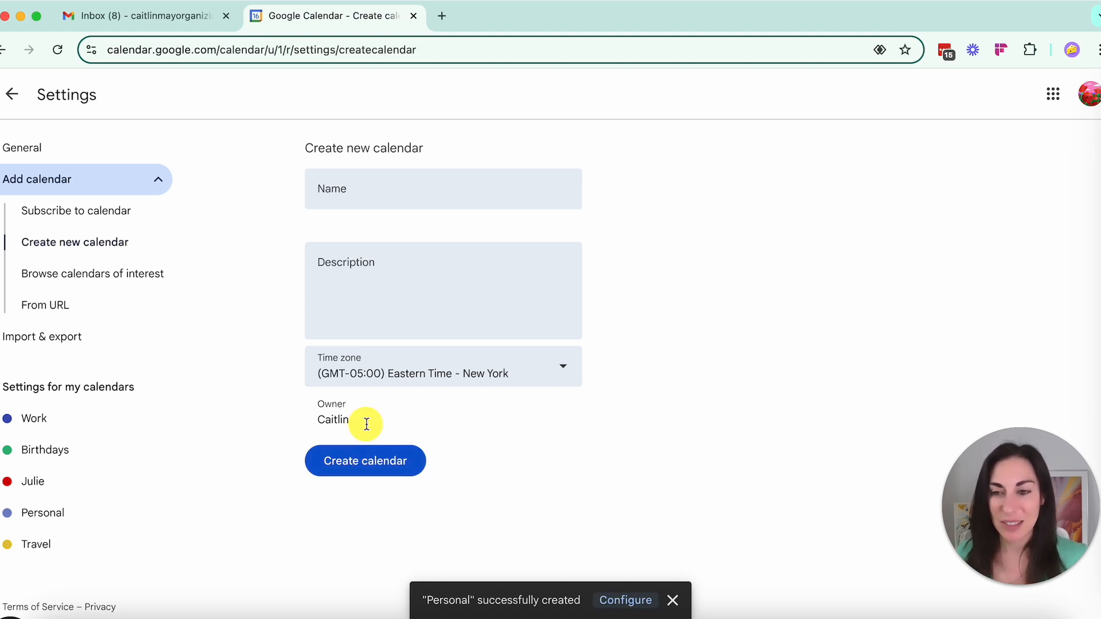
left_click(12, 95)
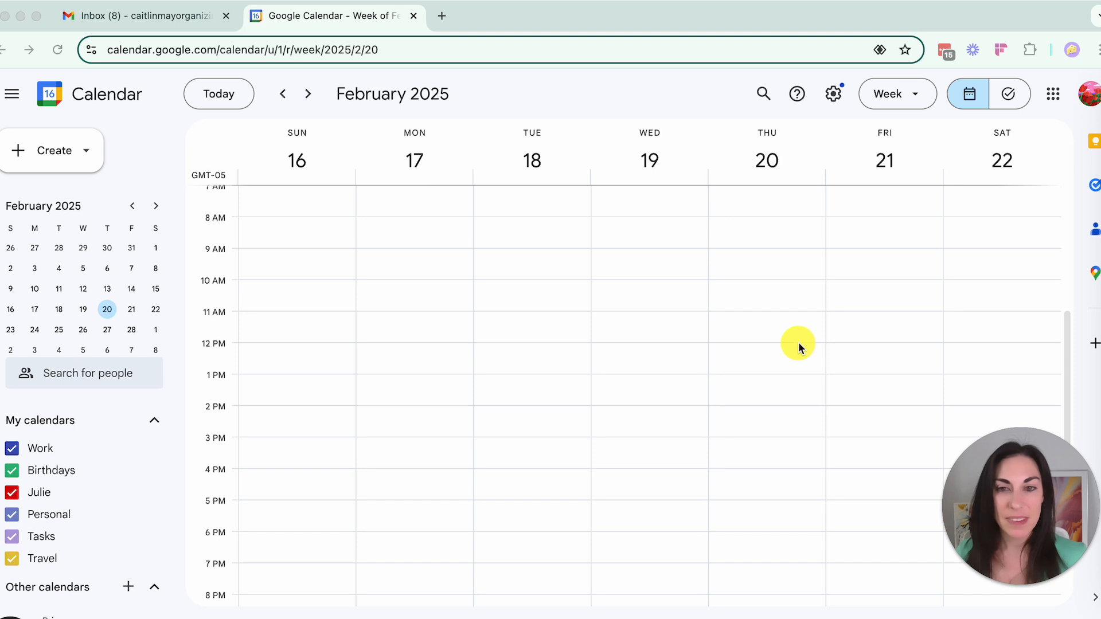
Start a Thursday, February 20 event, 12:00pm–1:00pm, titled with the family member's first name and "- Doctor's Appt", and assign it to that person's calendar.
left_click(764, 344)
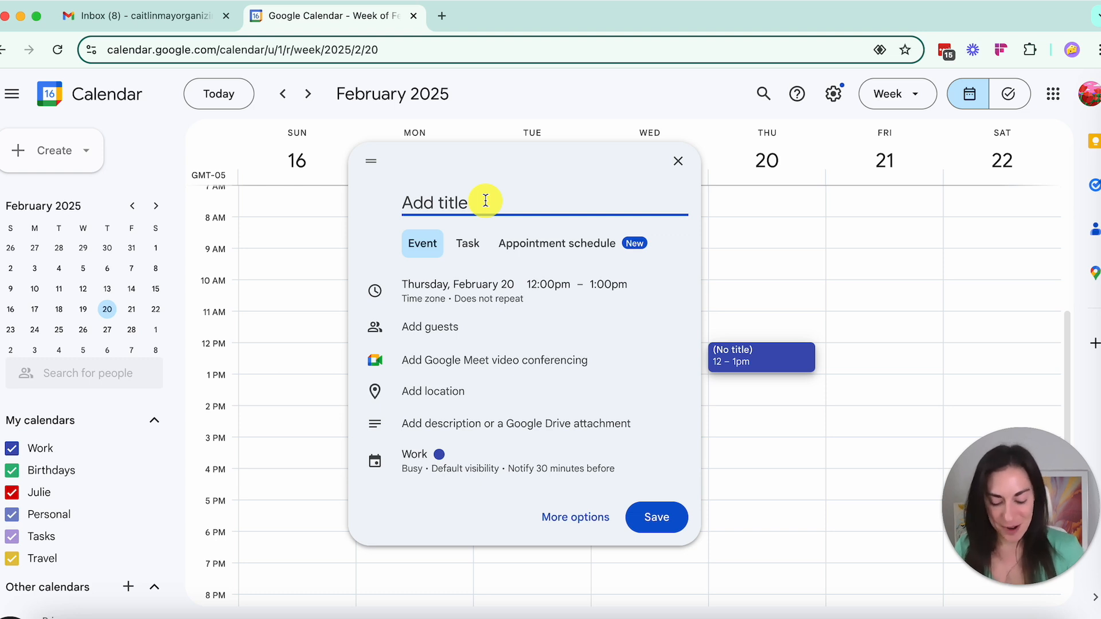
type("Julie - Doctor's Appt")
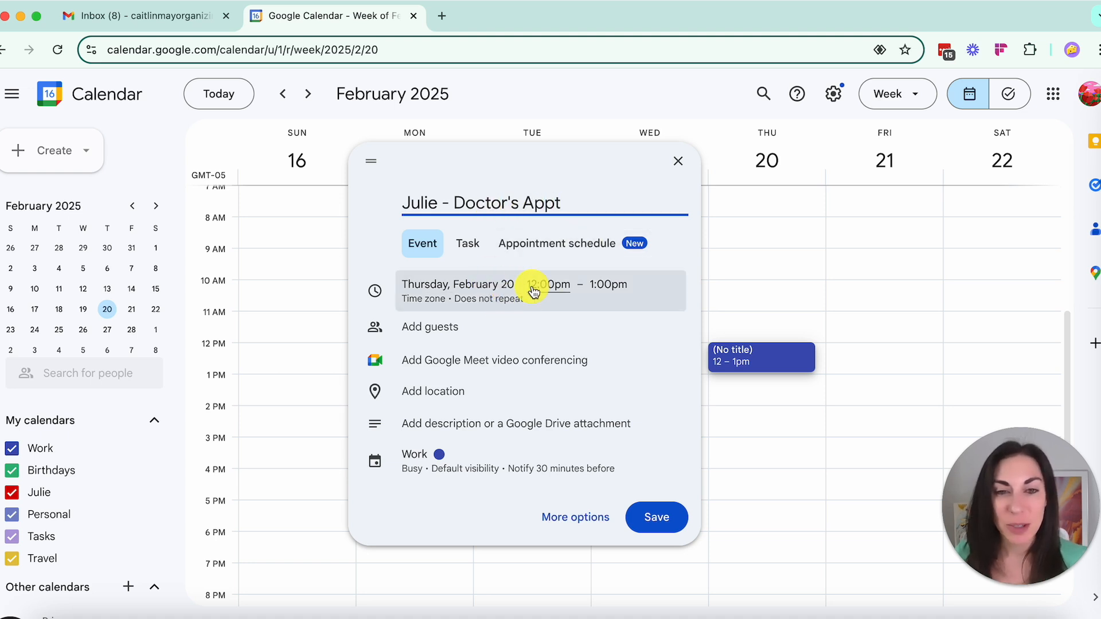
left_click(421, 458)
left_click(428, 340)
left_click(431, 411)
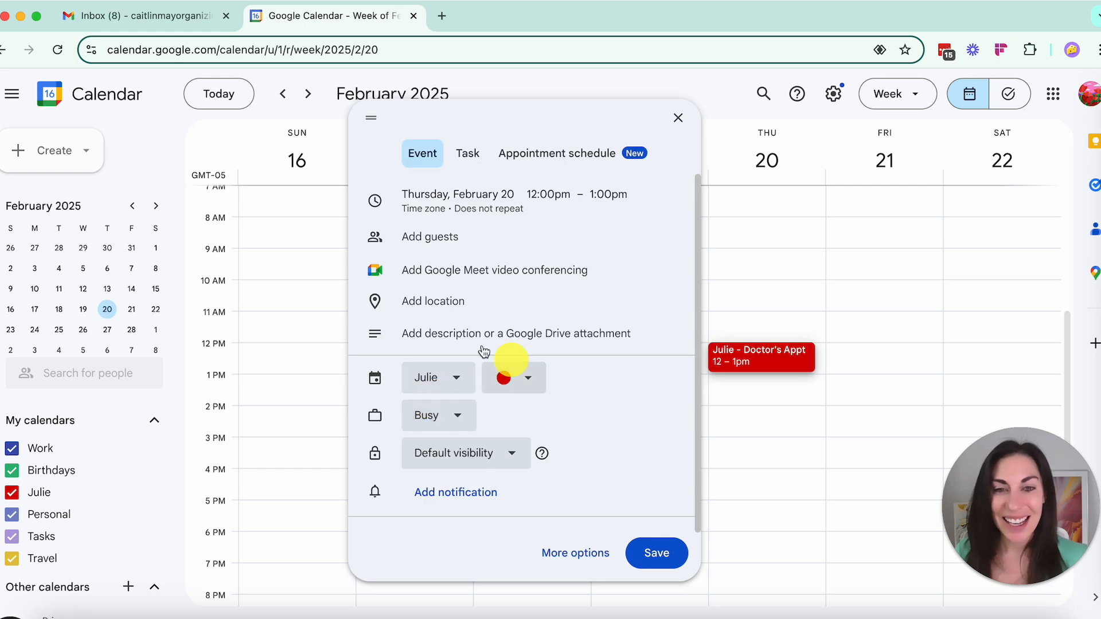
Add the description "What is the best toothpaste?" to the doctor's appointment and save the event.
left_click(441, 338)
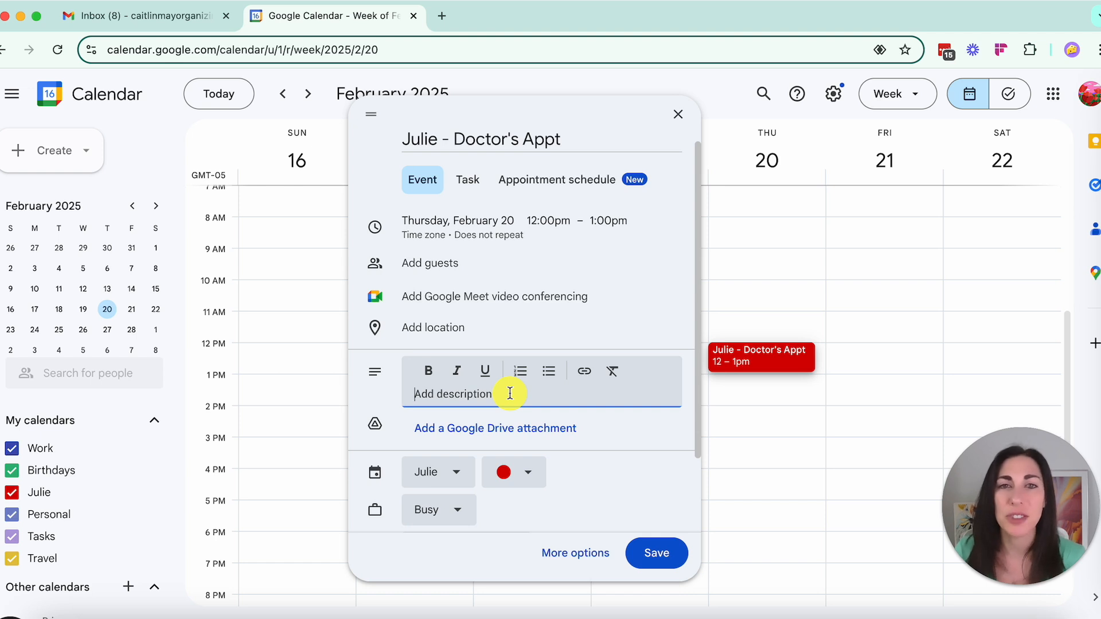
type("W")
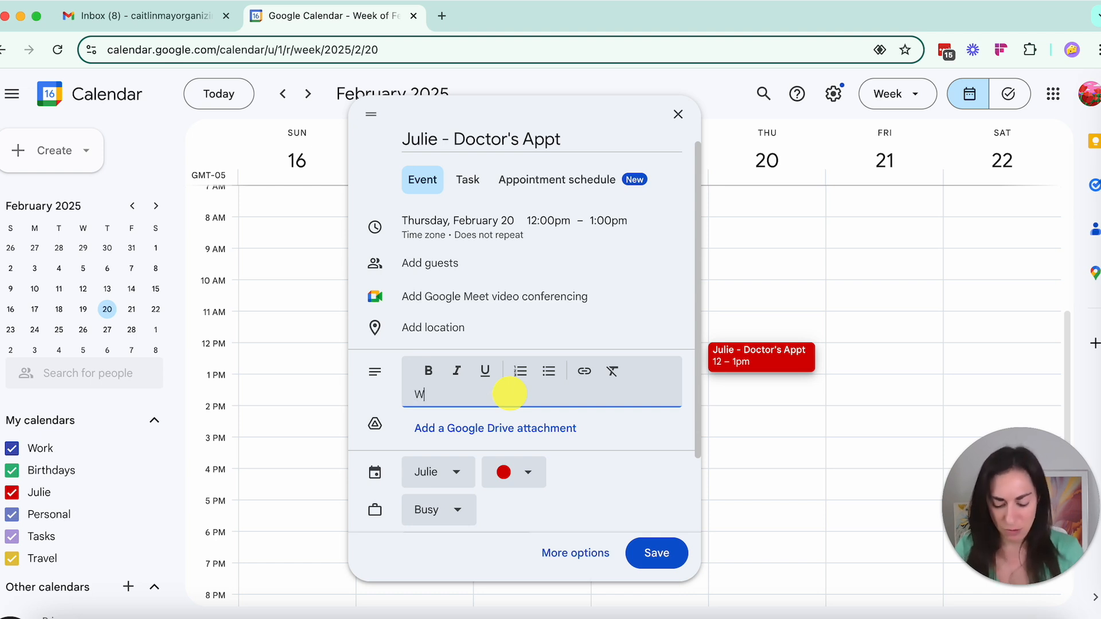
type("hat is the best")
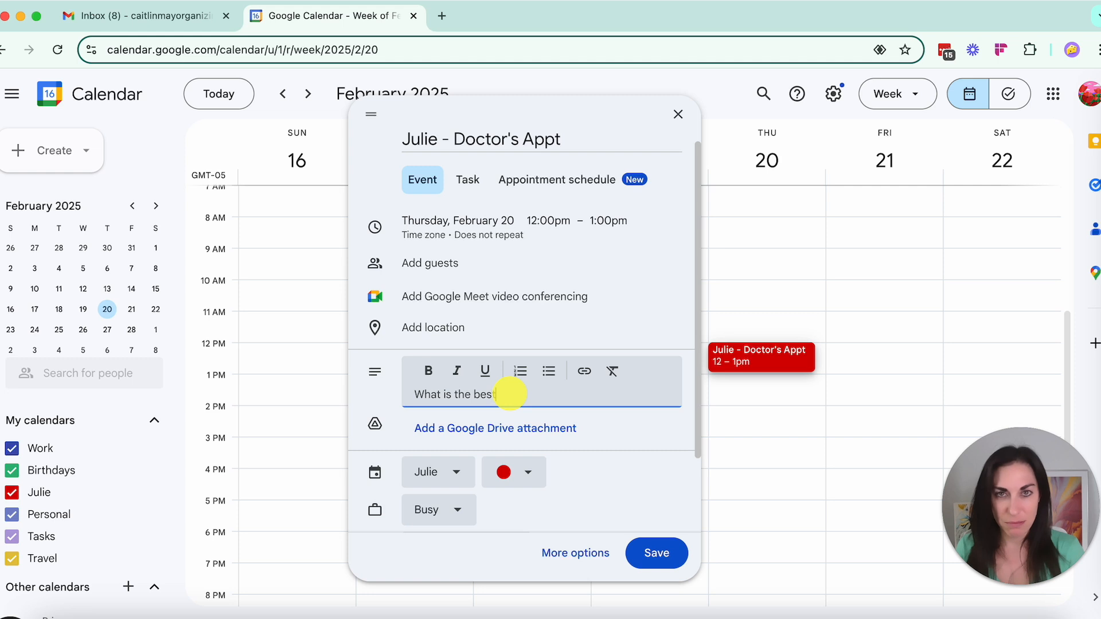
type(" toothpaste")
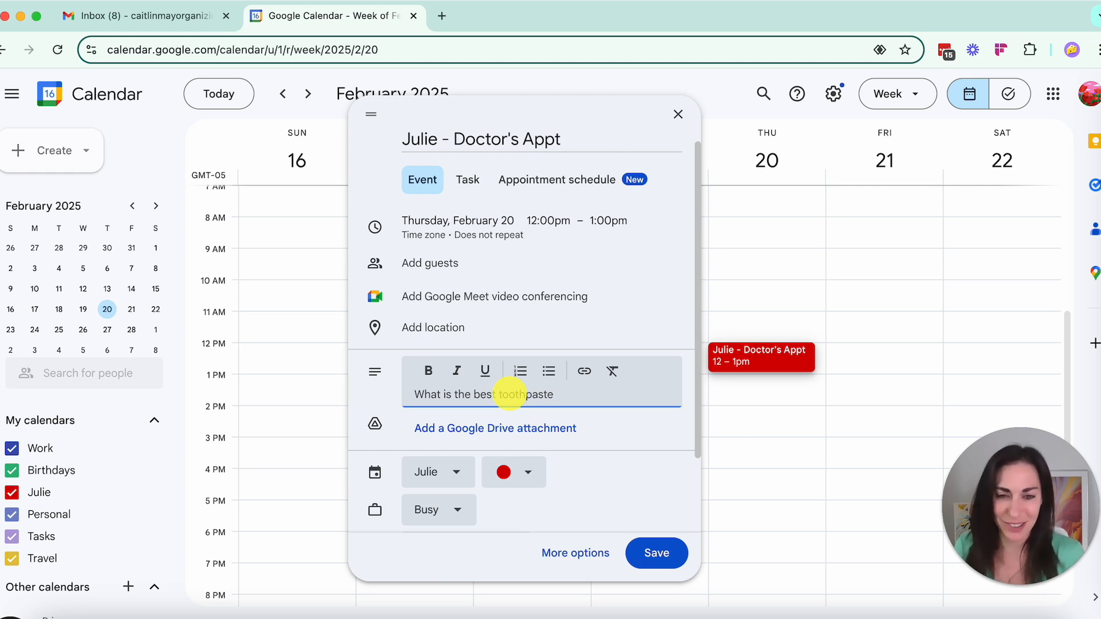
type("?")
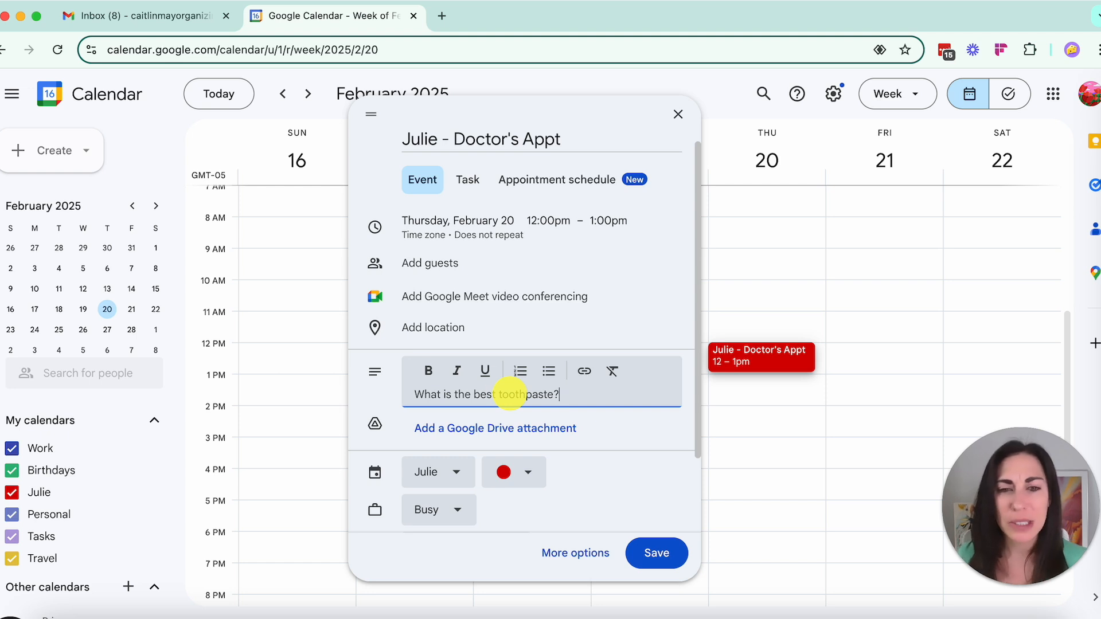
left_click(652, 553)
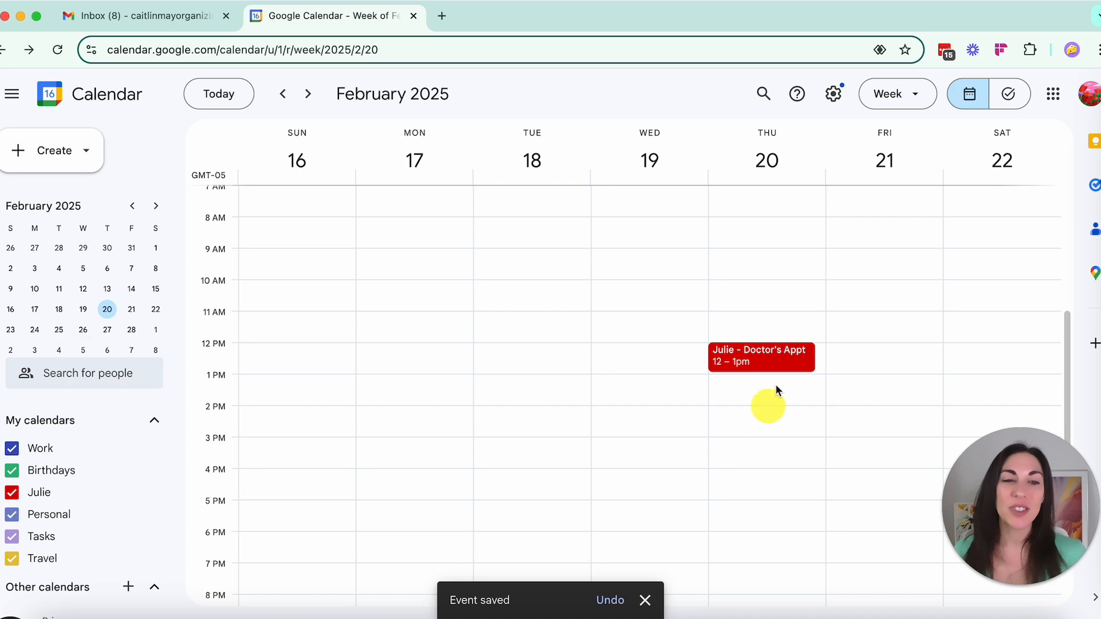
Open the saved doctor's appointment on February 20 to review its details.
left_click(774, 353)
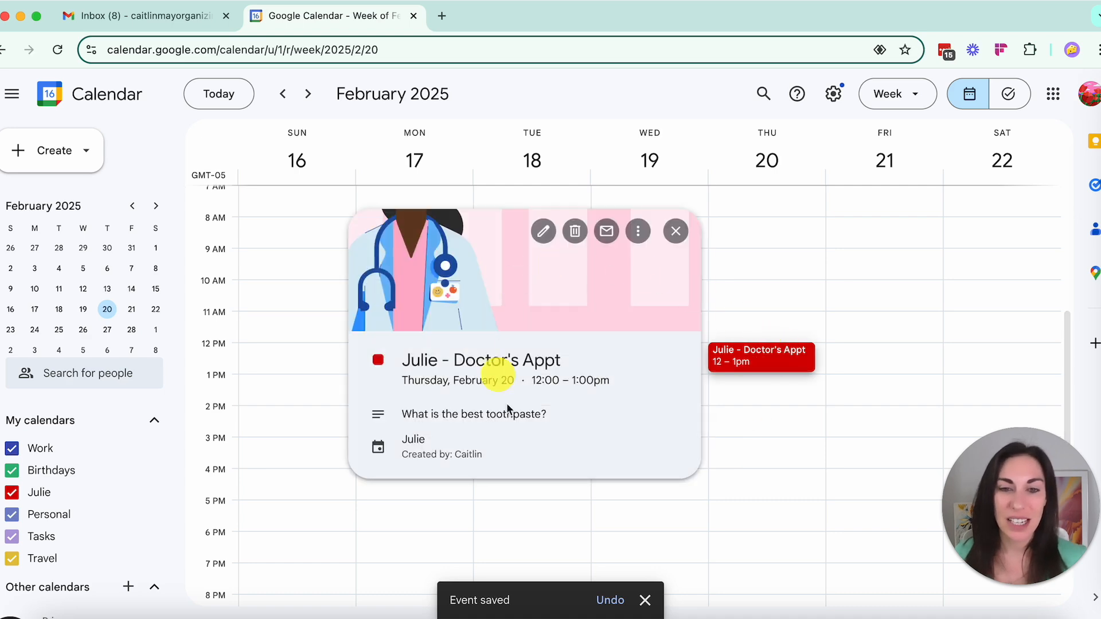
left_click(675, 231)
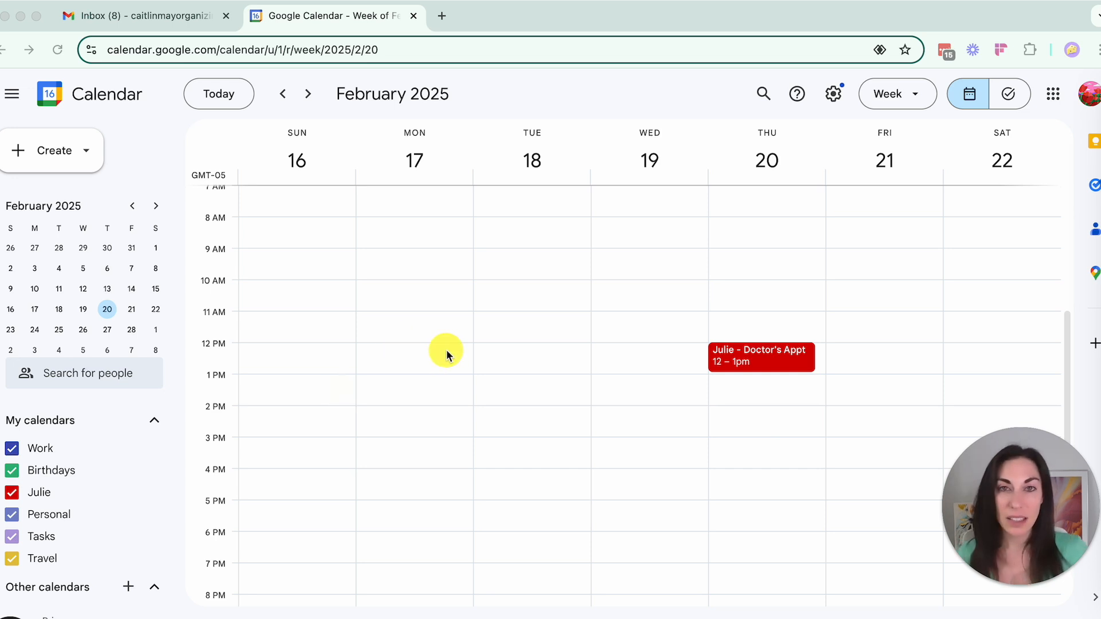
left_click(756, 357)
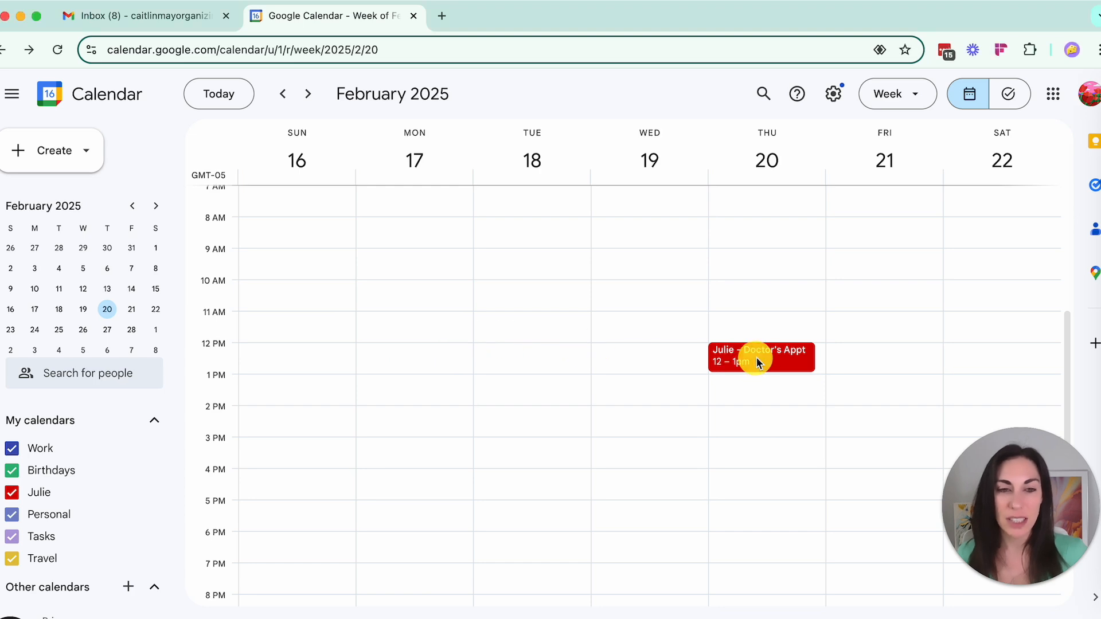
left_click(756, 356)
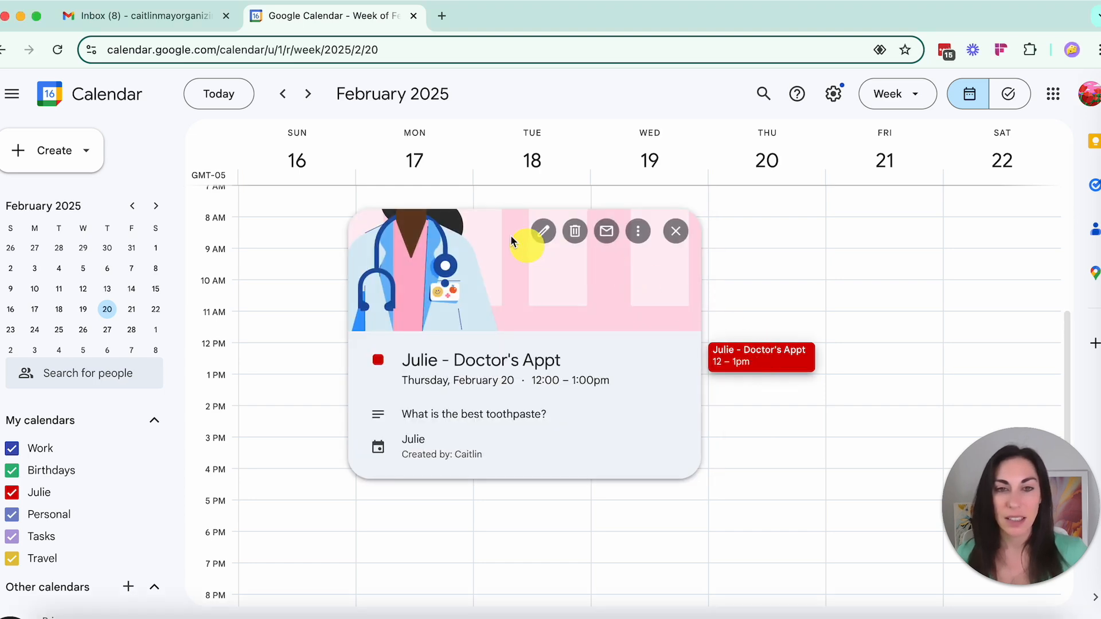
Edit the February 20 doctor's appointment to repeat annually on February 20 and save the event.
left_click(543, 235)
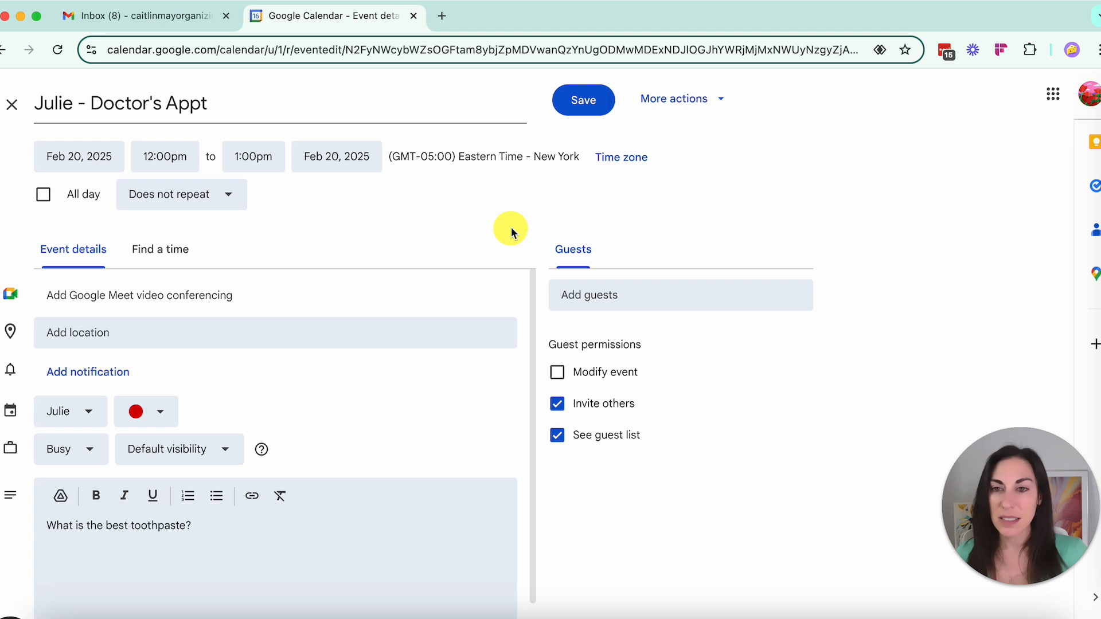
left_click(199, 198)
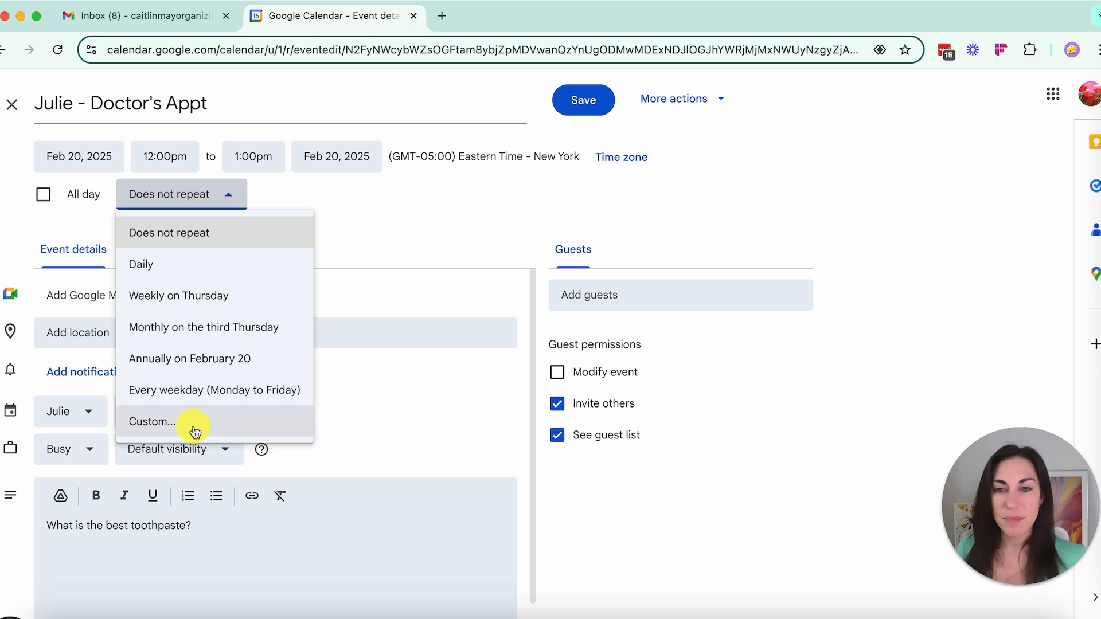
left_click(212, 359)
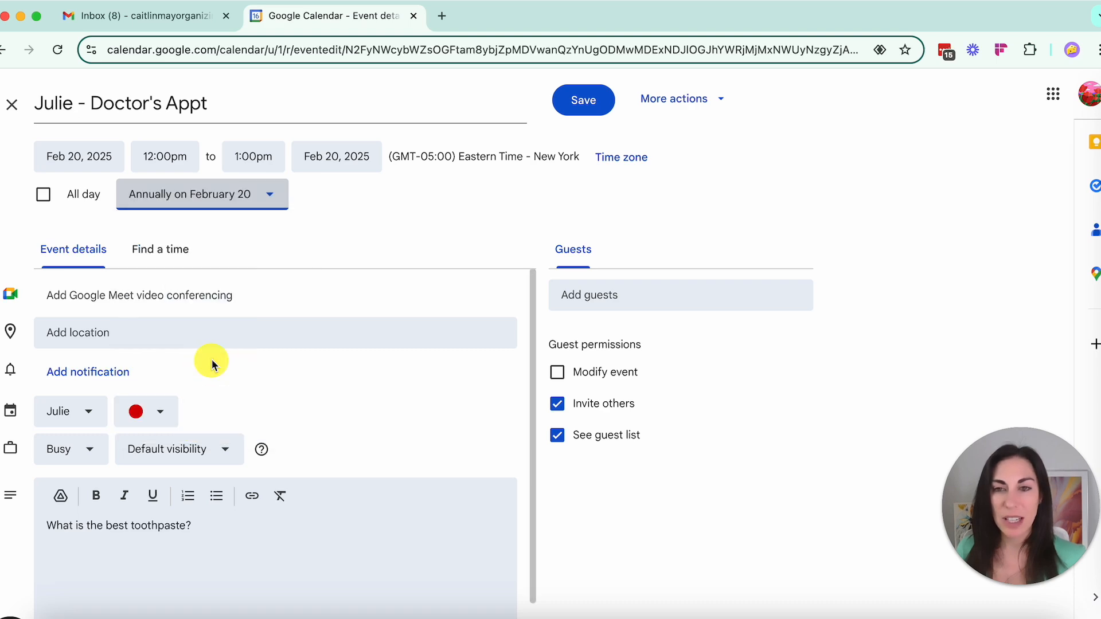
left_click(582, 100)
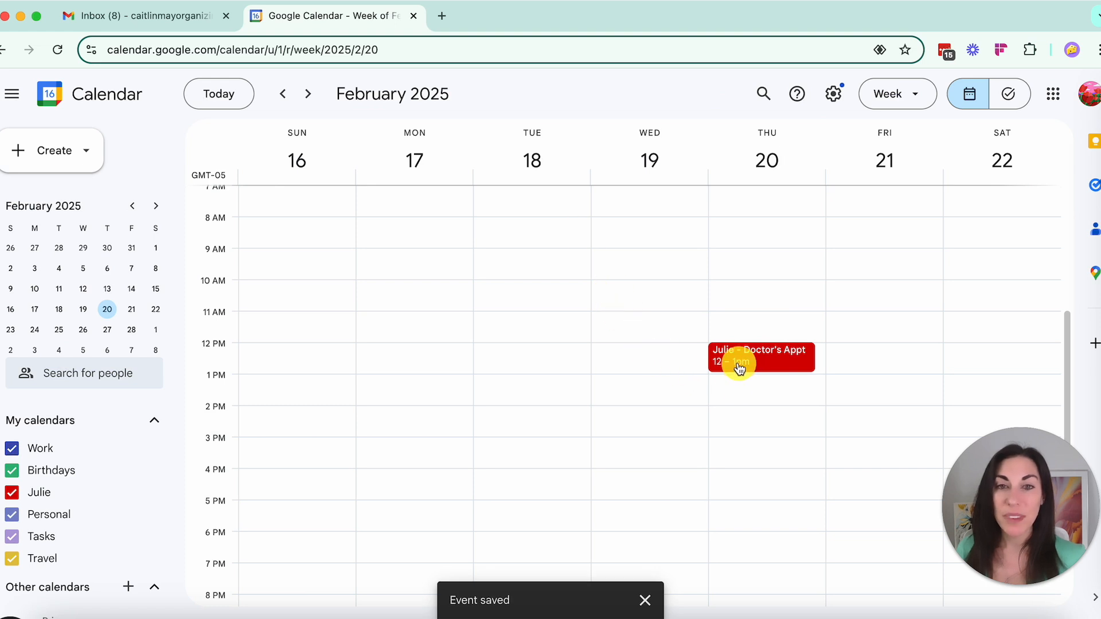
Browse forward through the weekly calendar to the week of March 30 to April 5, 2025.
left_click(308, 94)
left_click(309, 93)
left_click(308, 94)
left_click(309, 94)
left_click(308, 93)
left_click(309, 93)
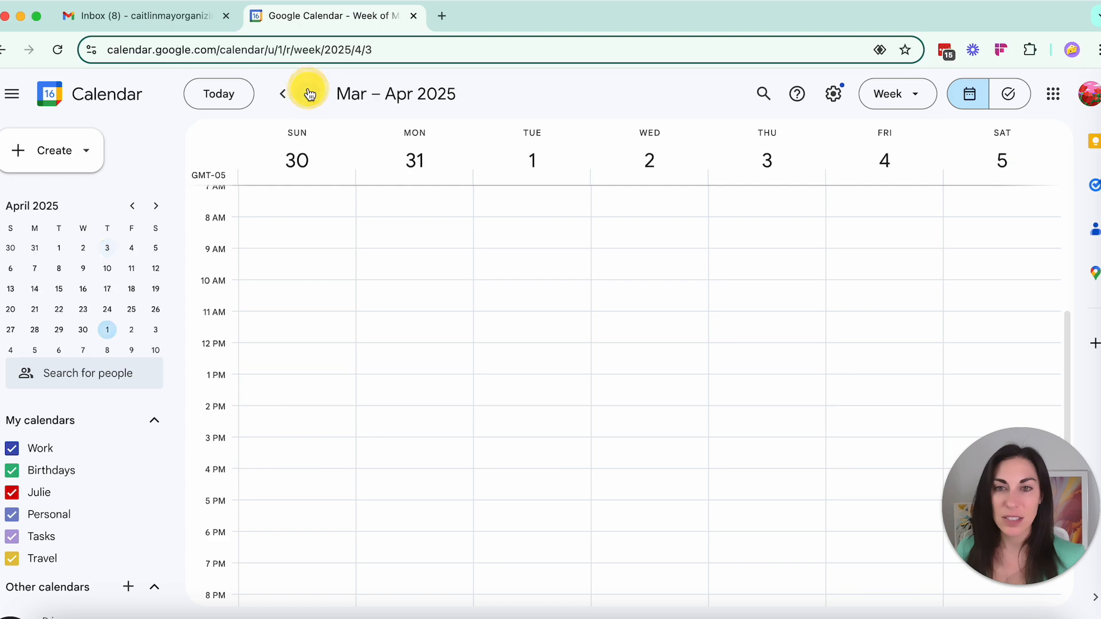
Switch to the year view, advance to 2026, and open February 20 to check for the repeating doctor's appointment.
left_click(883, 104)
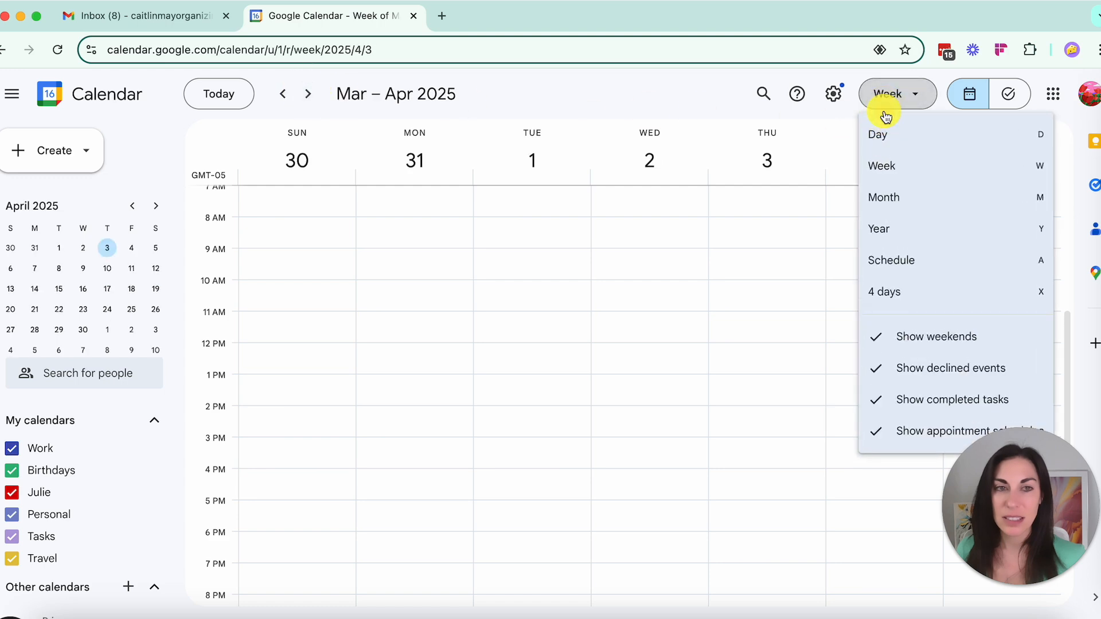
left_click(889, 228)
scroll(631, 380, "down", 3)
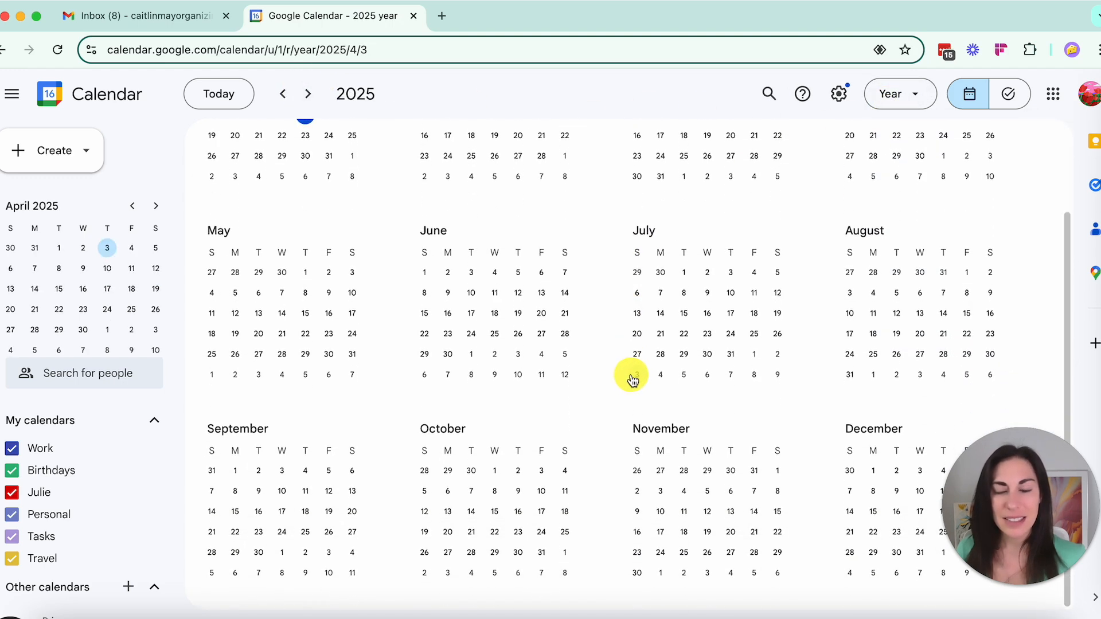
left_click(308, 94)
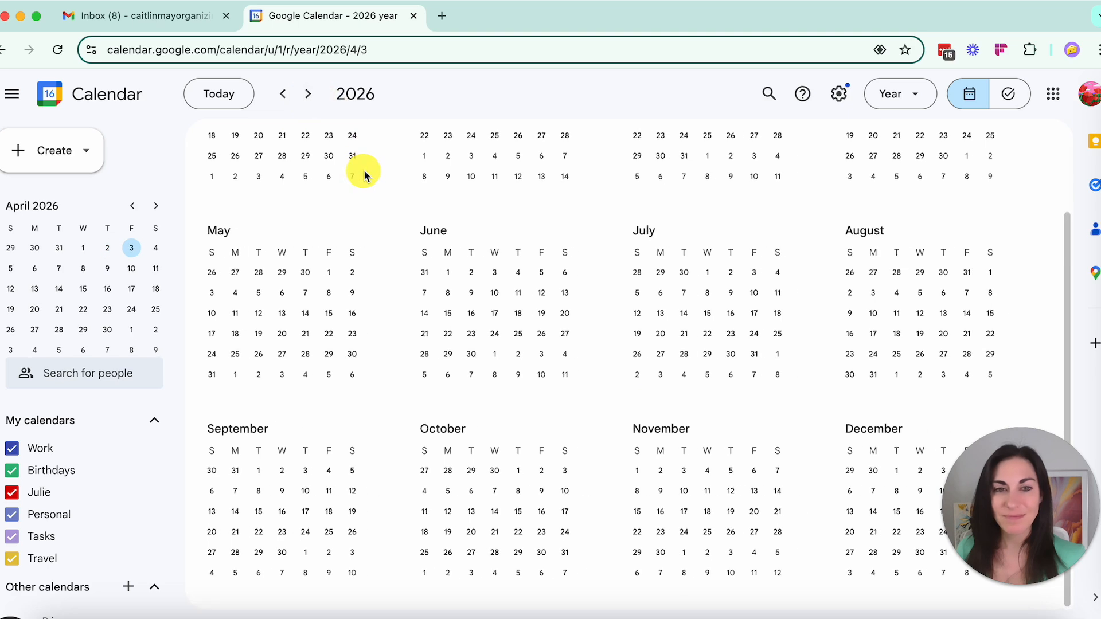
scroll(541, 273, "up", 2)
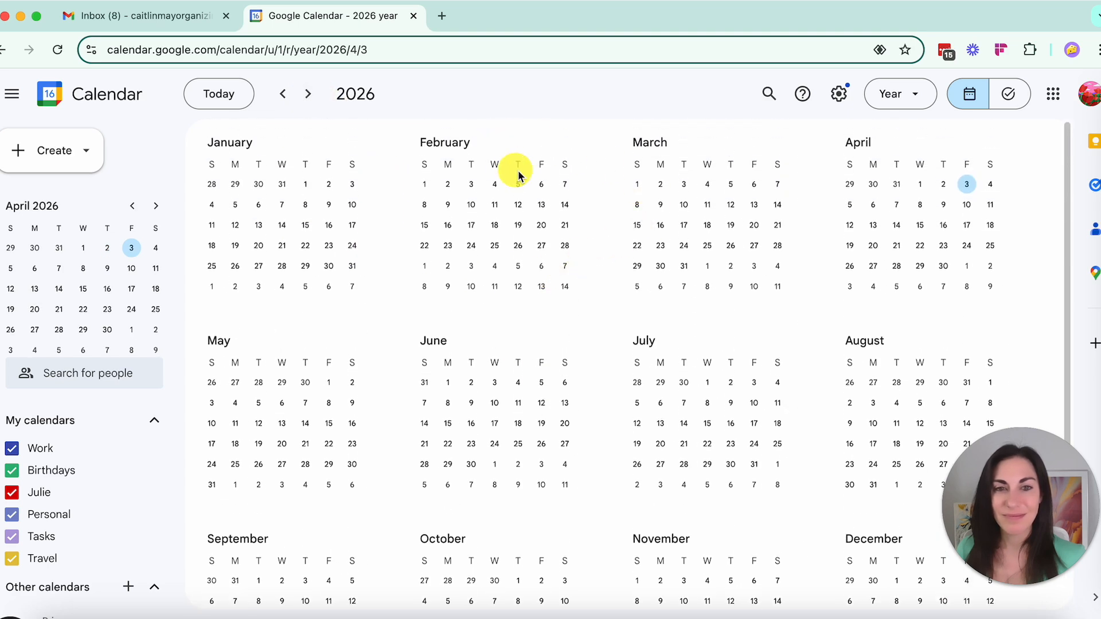
left_click(541, 226)
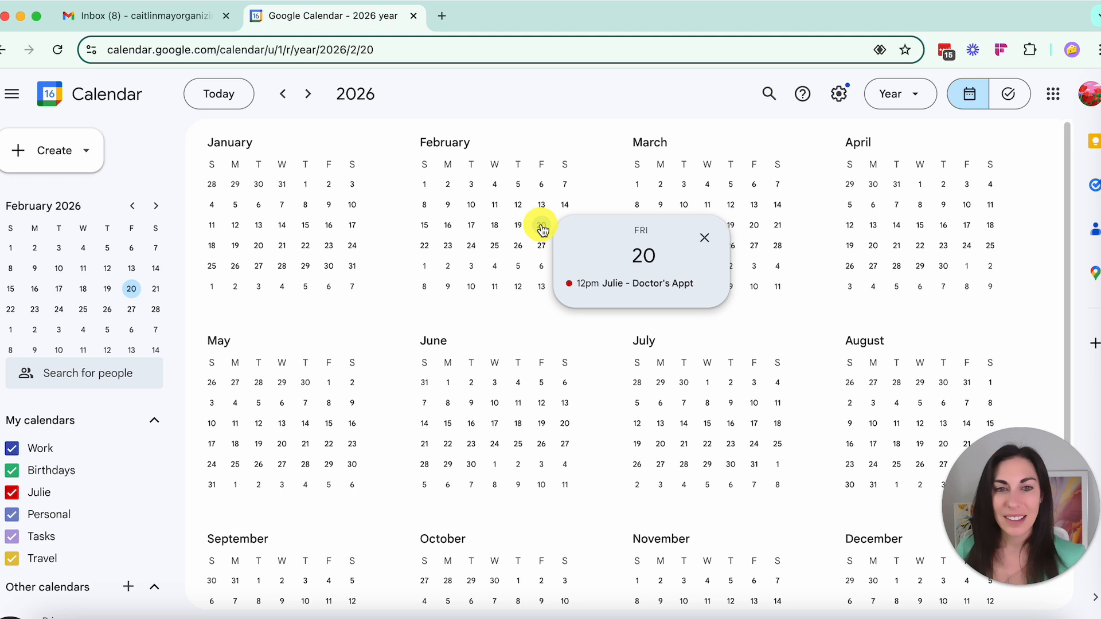